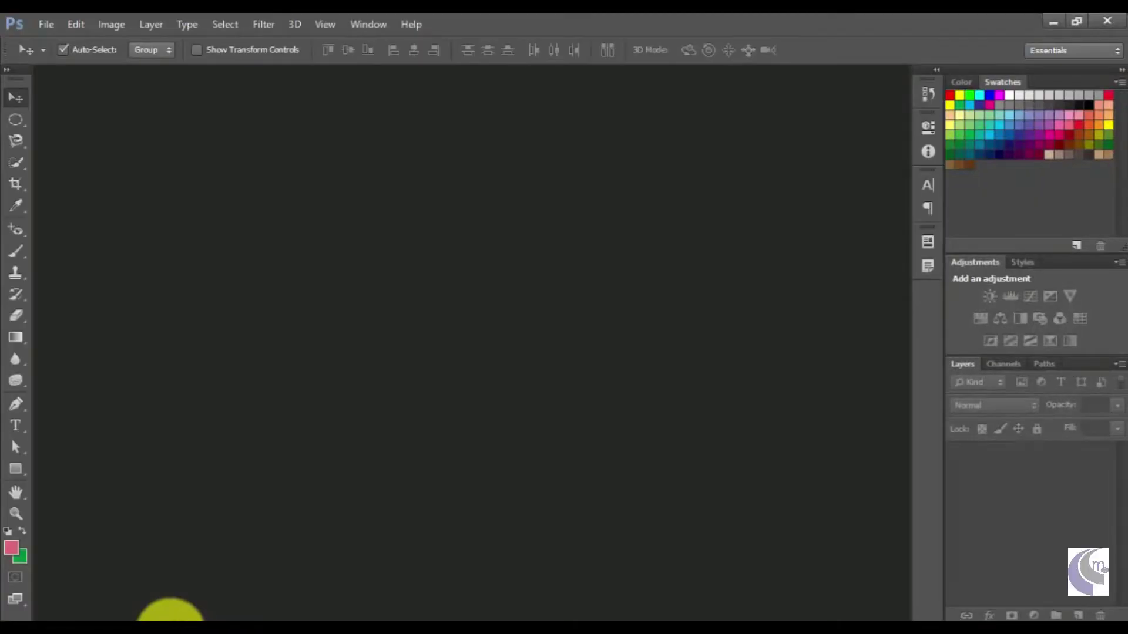
Open 6978172-girl-blonde-nature.jpg from Chrome's downloads bar as a new Photoshop document
key("ctrl+o")
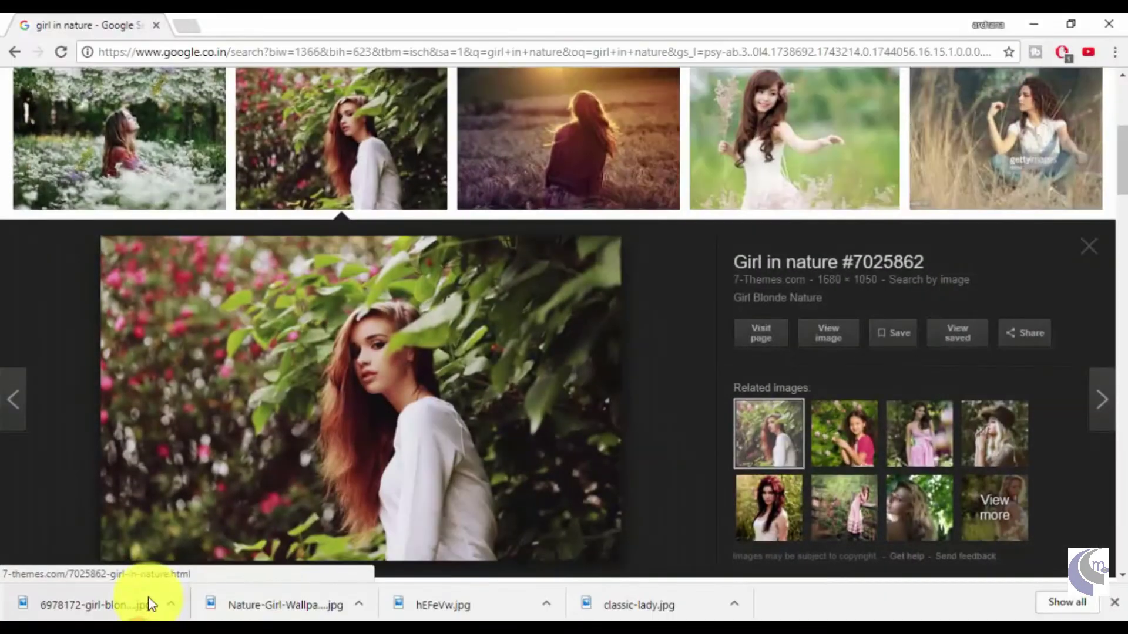
left_click(85, 603)
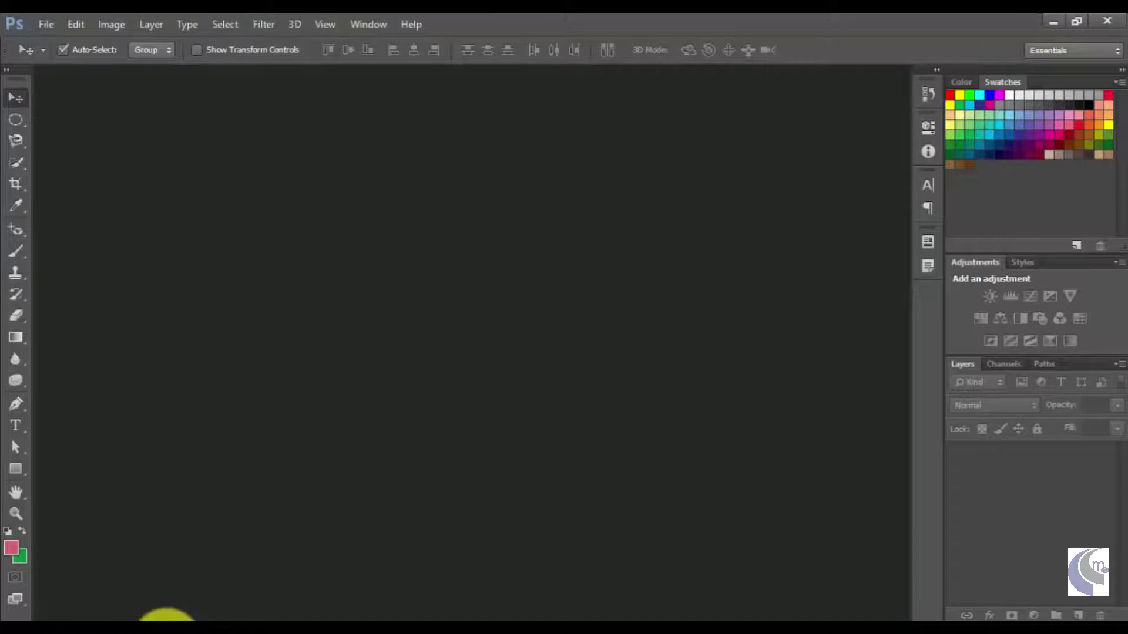
left_click_drag(169, 616, 202, 523)
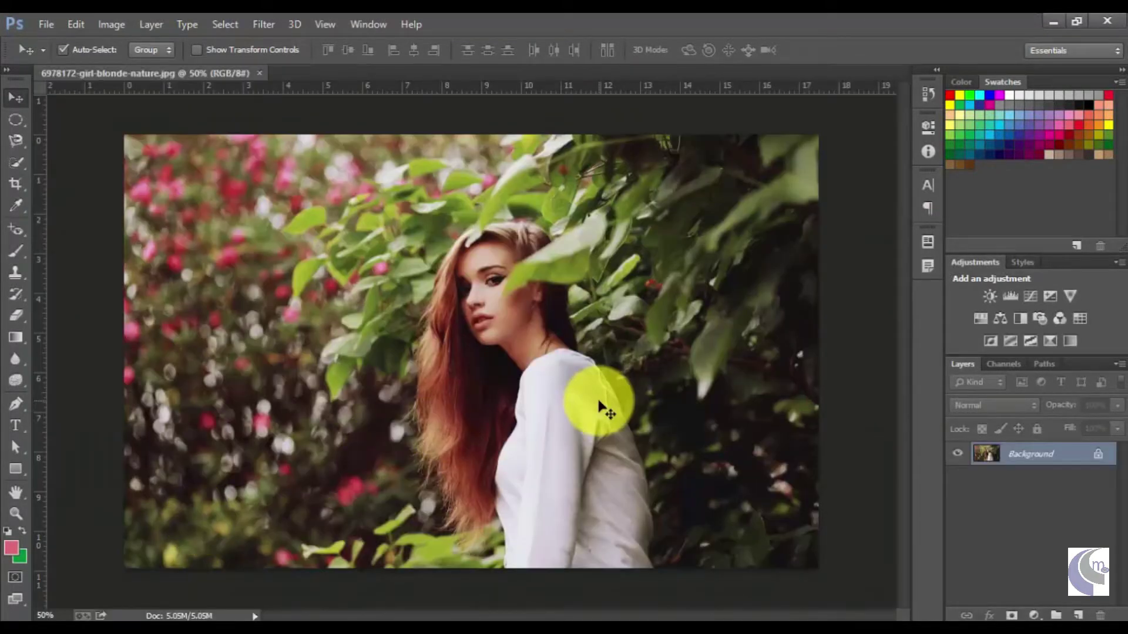
Convert the locked Background into Layer 0 and duplicate it as Layer 0 copy
double_click(1036, 455)
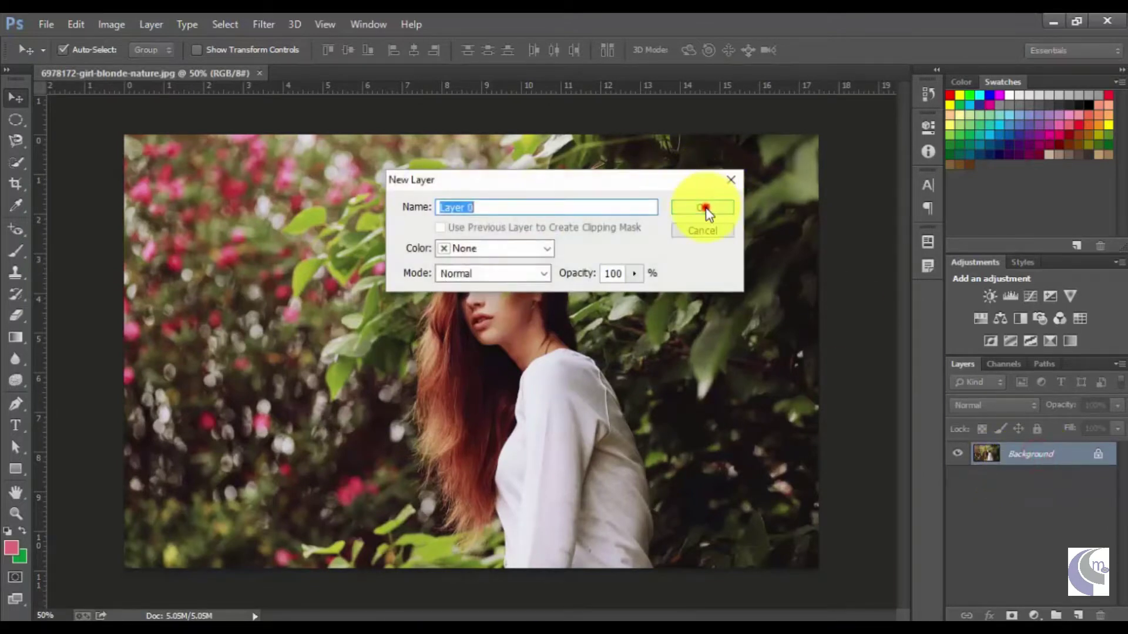
left_click(703, 207)
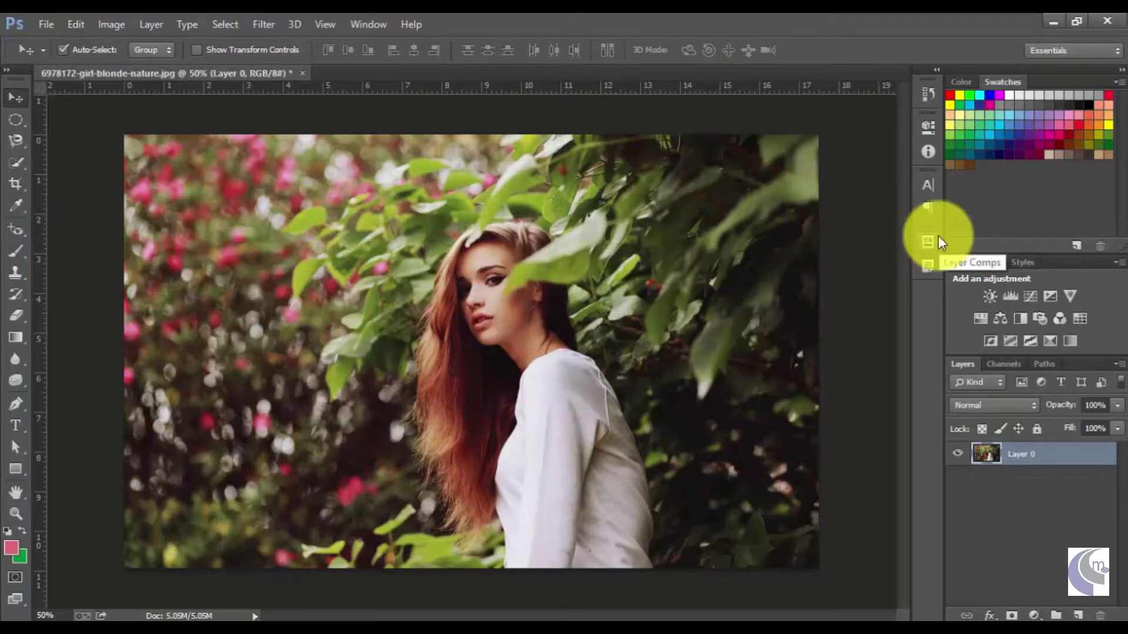
key("ctrl+j")
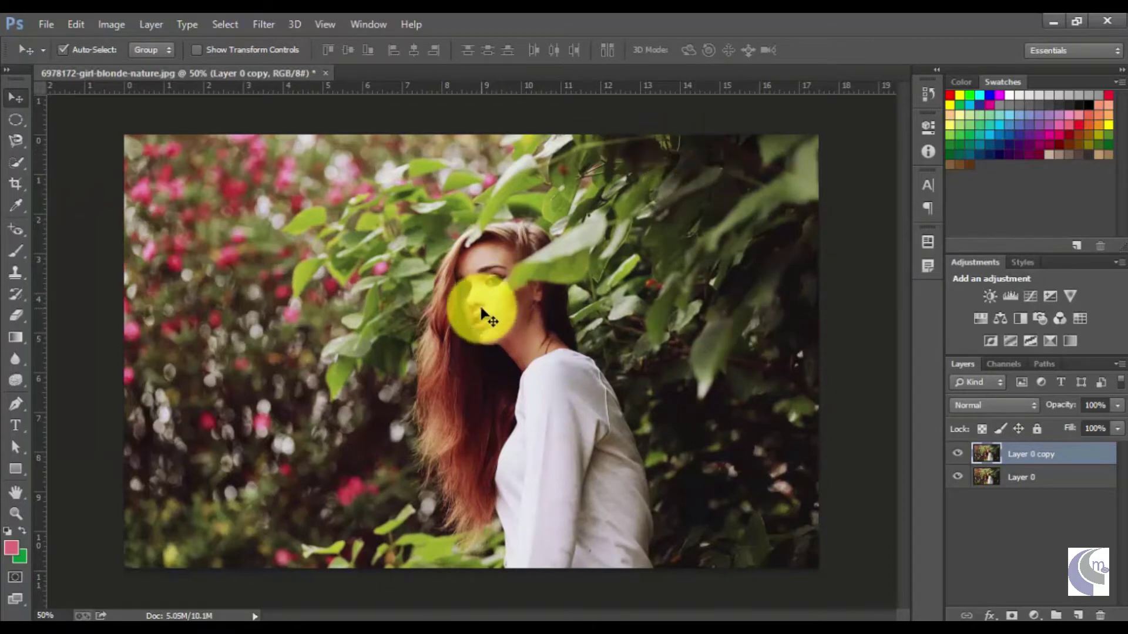
Quick-select the girl's hair, face and white shirt, subtracting the overlapping leaf with a size-20 brush
left_click(16, 162)
left_click(63, 162)
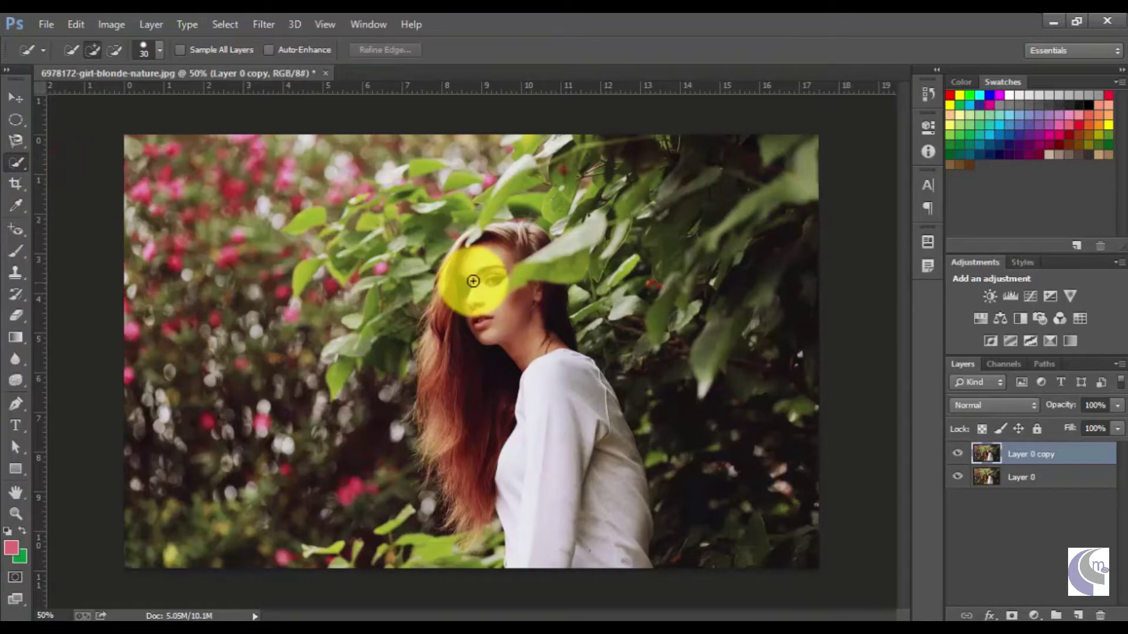
mouse_move(468, 272)
left_mouse_down()
mouse_move(486, 259)
mouse_move(452, 312)
mouse_move(433, 308)
mouse_move(428, 327)
left_mouse_up()
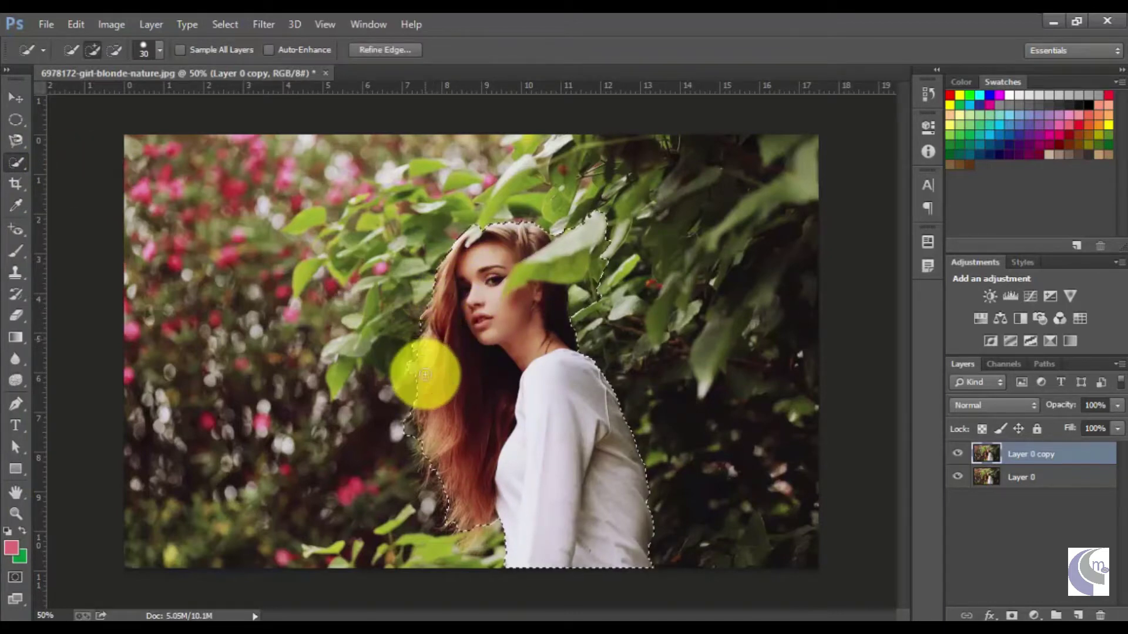
mouse_move(425, 448)
left_mouse_down()
mouse_move(399, 538)
mouse_move(433, 566)
mouse_move(415, 498)
mouse_move(490, 521)
mouse_move(504, 456)
mouse_move(559, 340)
mouse_move(572, 383)
left_mouse_up()
key("alt+shift")
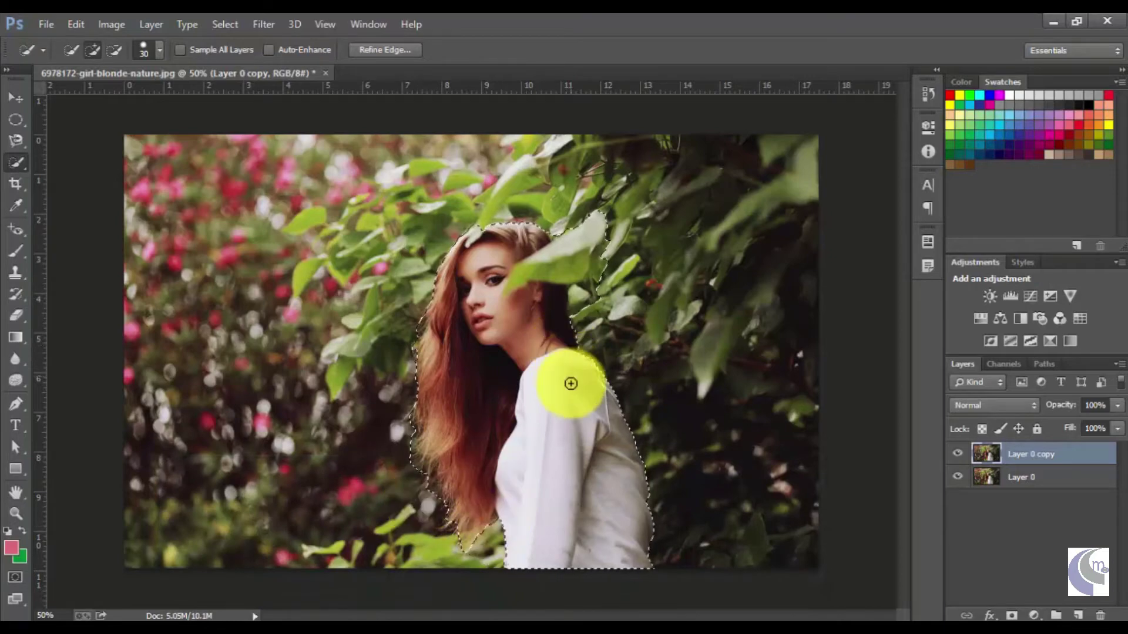
key("bracketleft")
scroll(515, 193, "up", 1)
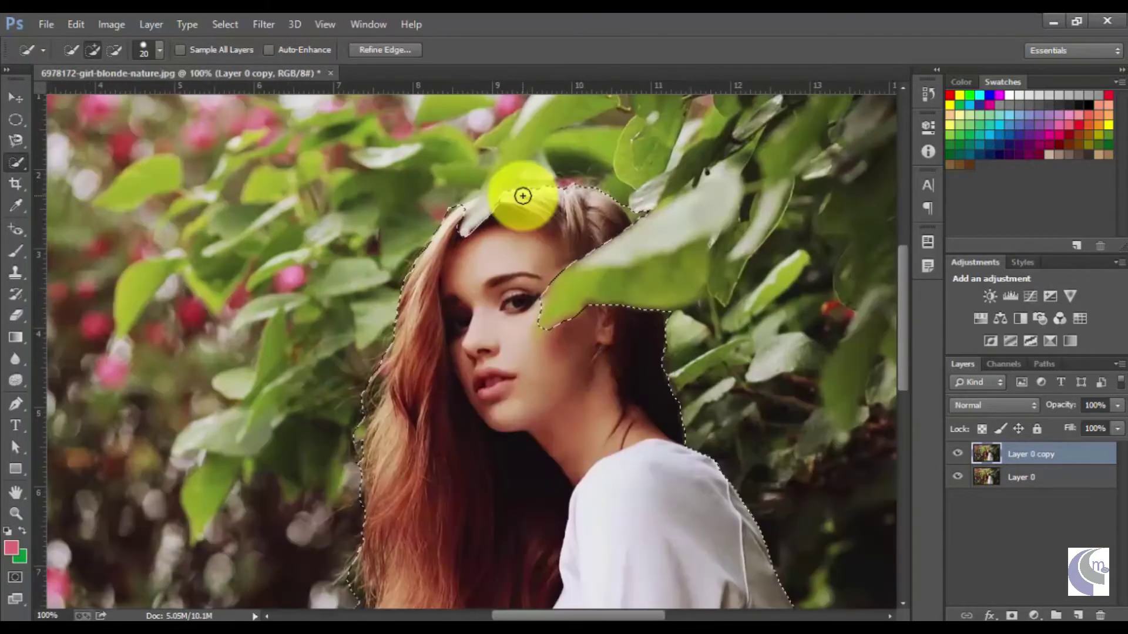
scroll(523, 195, "down", 1)
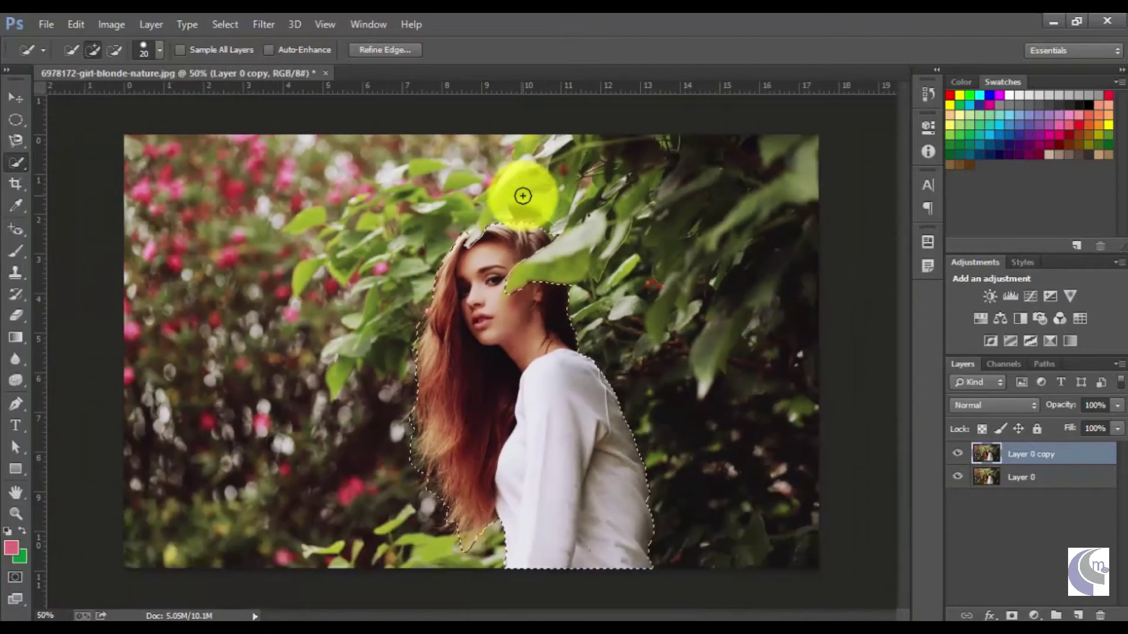
scroll(522, 195, "down", 1)
Save the girl selection as a channel named 'girl'
scroll(471, 353, "up", 1)
right_click(496, 353)
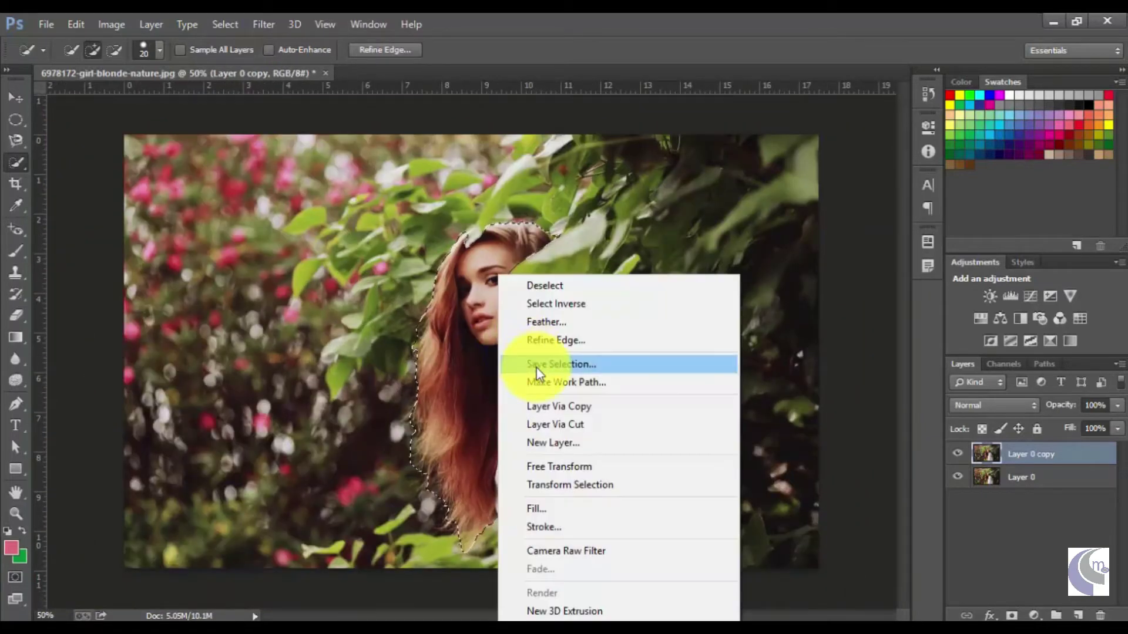
right_click(466, 323)
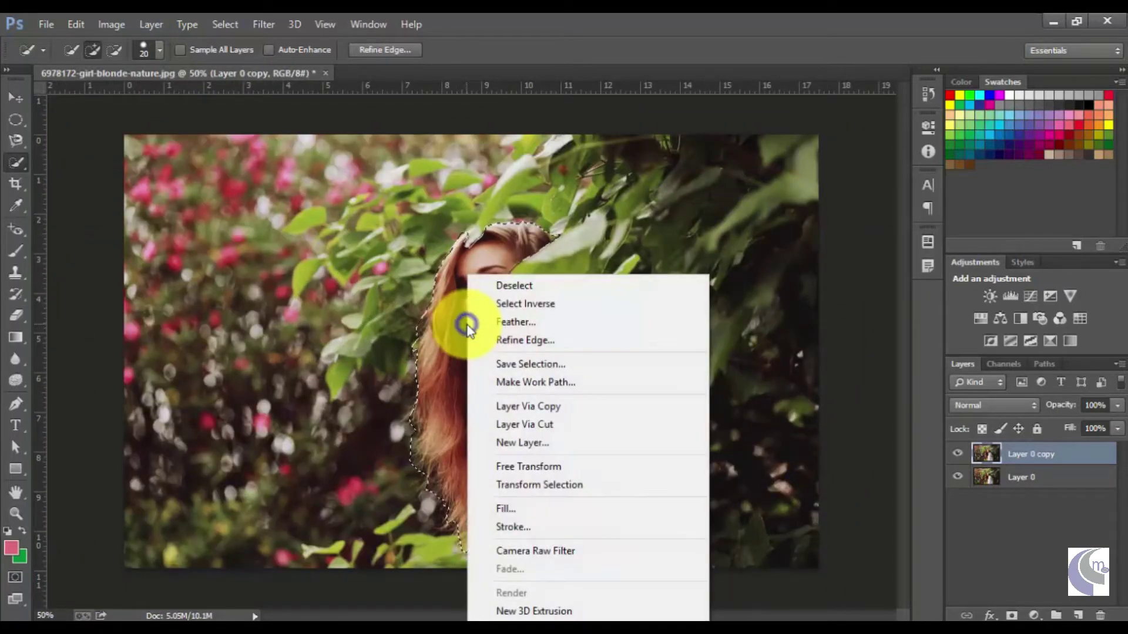
left_click(506, 364)
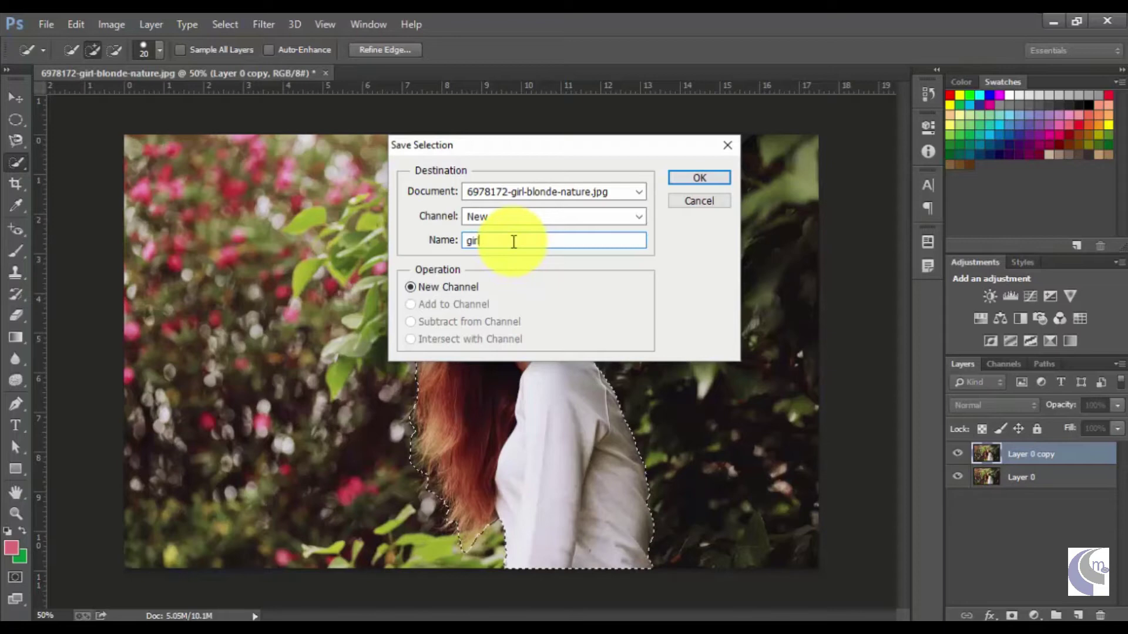
key("Return")
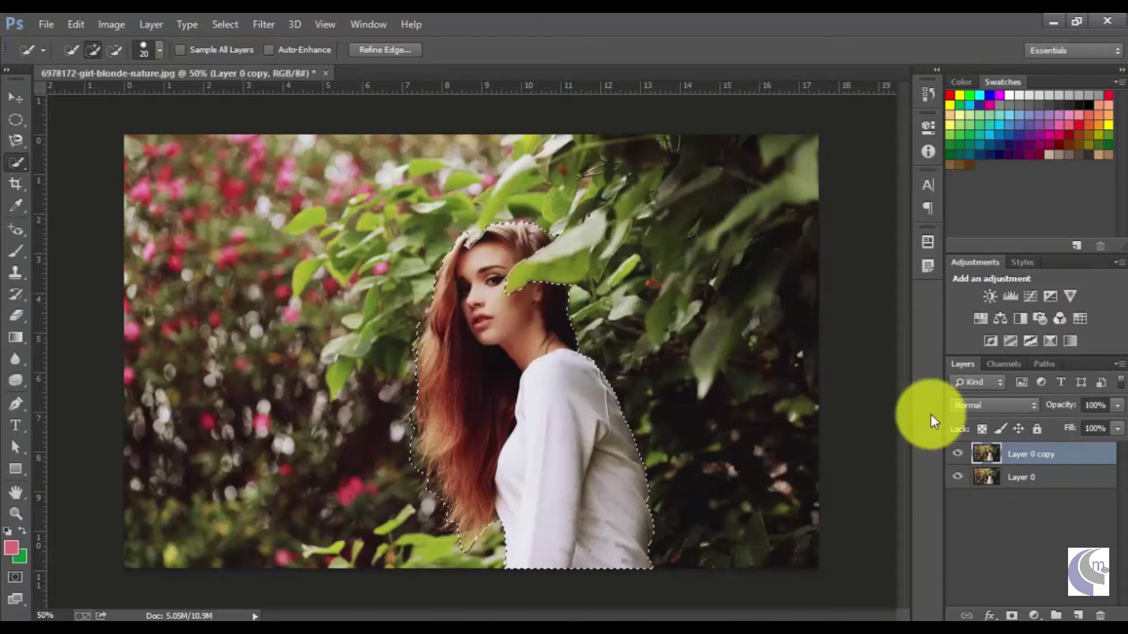
Add Layer 1, deselect, and stamp a merged copy of all visible layers into it
left_click(1083, 610)
left_click(1016, 481)
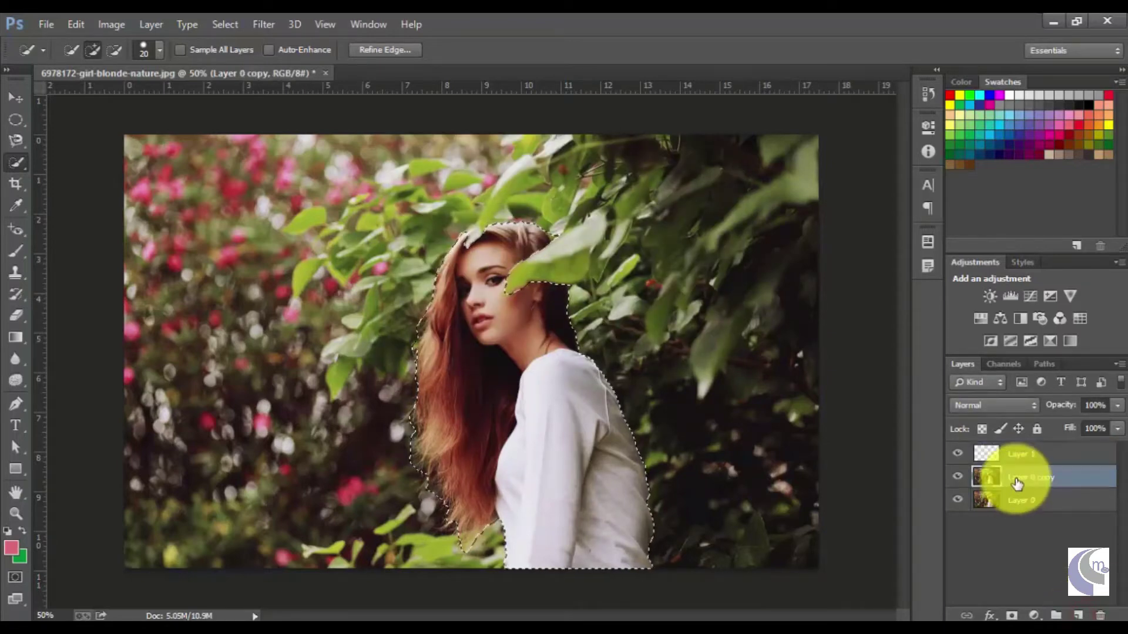
left_click(1032, 452)
key("ctrl+d")
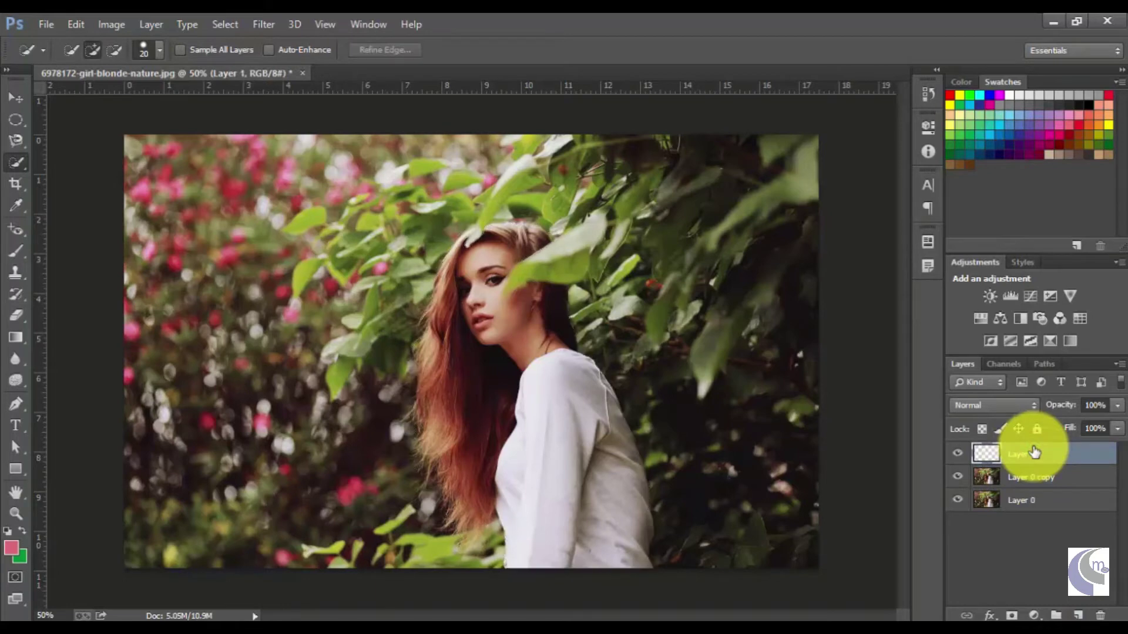
key("ctrl+shift+alt+e")
left_click(994, 478)
Reload the saved 'girl' channel as a selection on Layer 0 copy
right_click(543, 388)
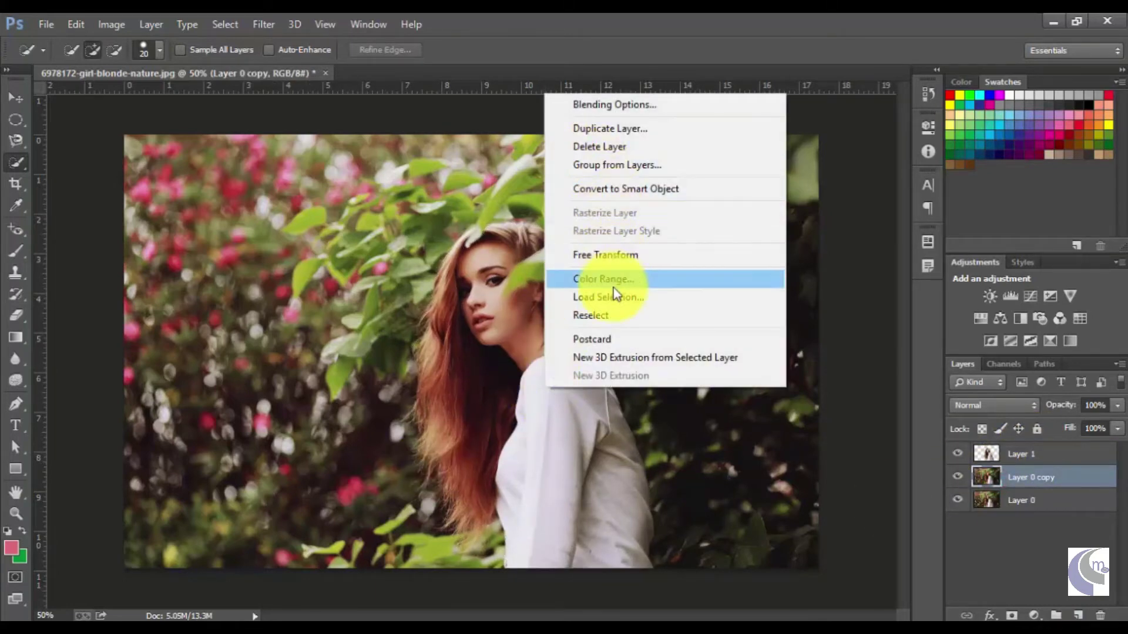
left_click(611, 297)
left_click(617, 217)
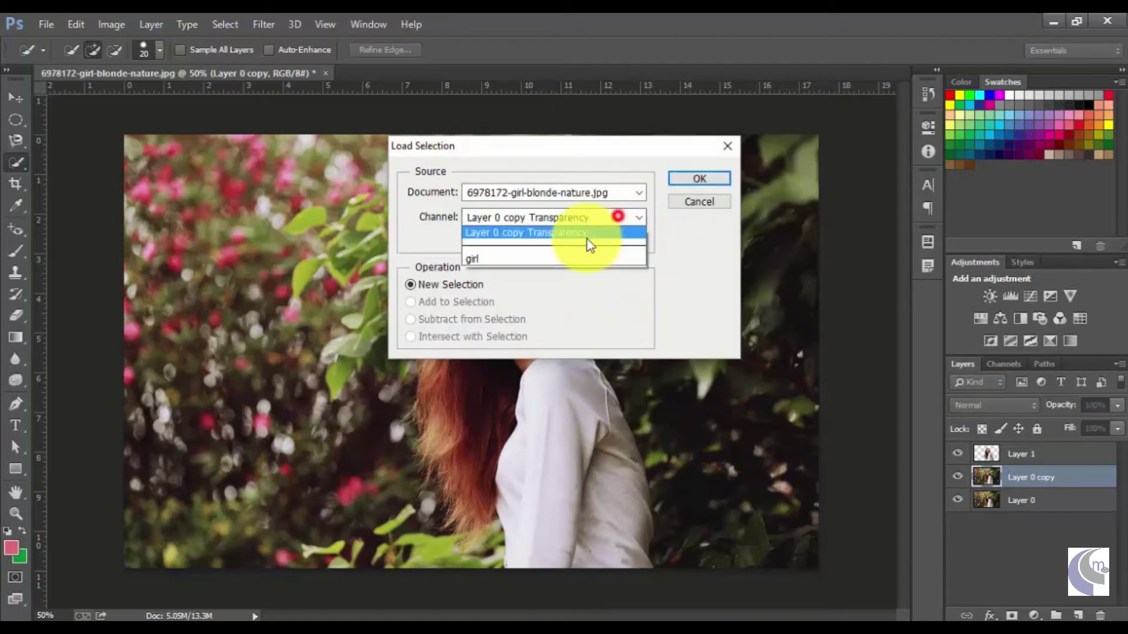
left_click(523, 258)
left_click(680, 184)
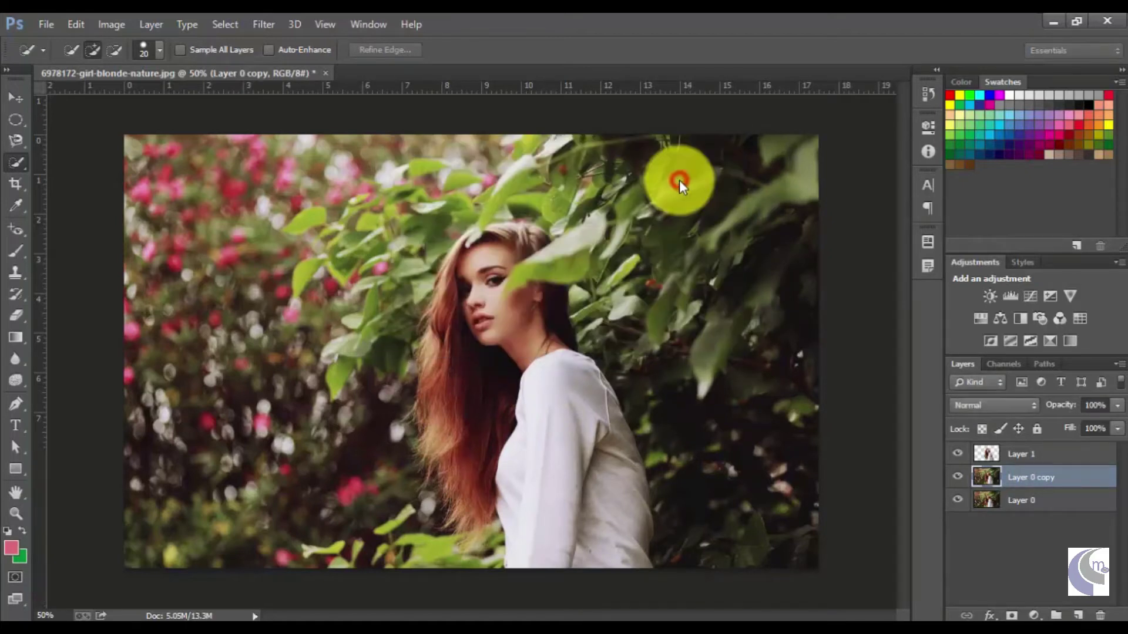
Content-aware fill the girl's area with foliage, hide Layer 1, and clear the selection
right_click(513, 416)
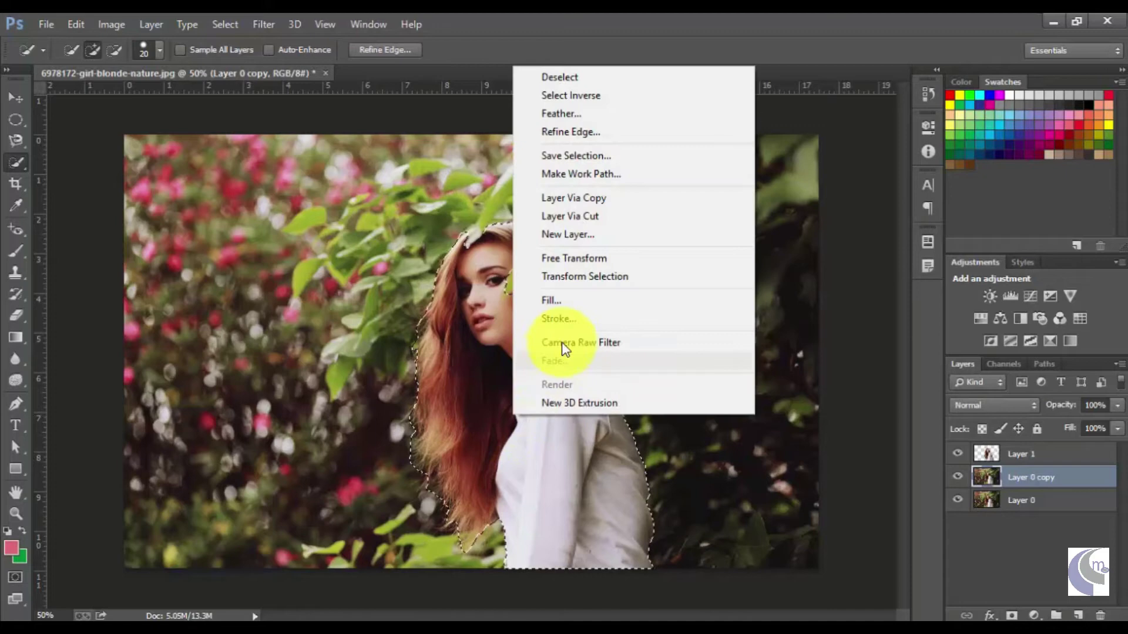
left_click(563, 303)
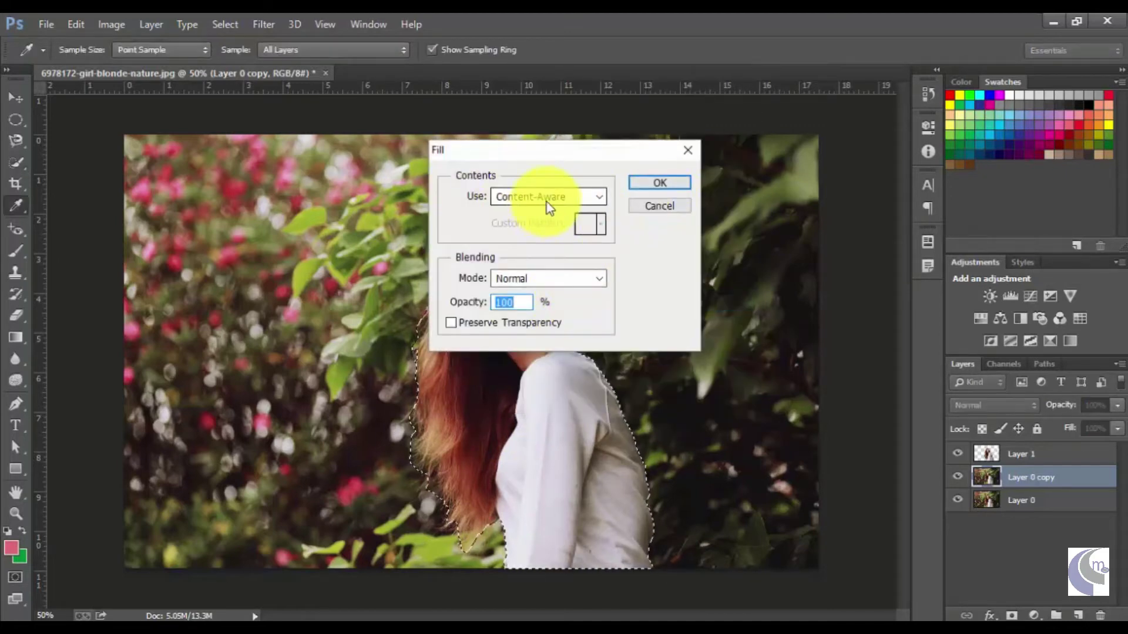
left_click(658, 184)
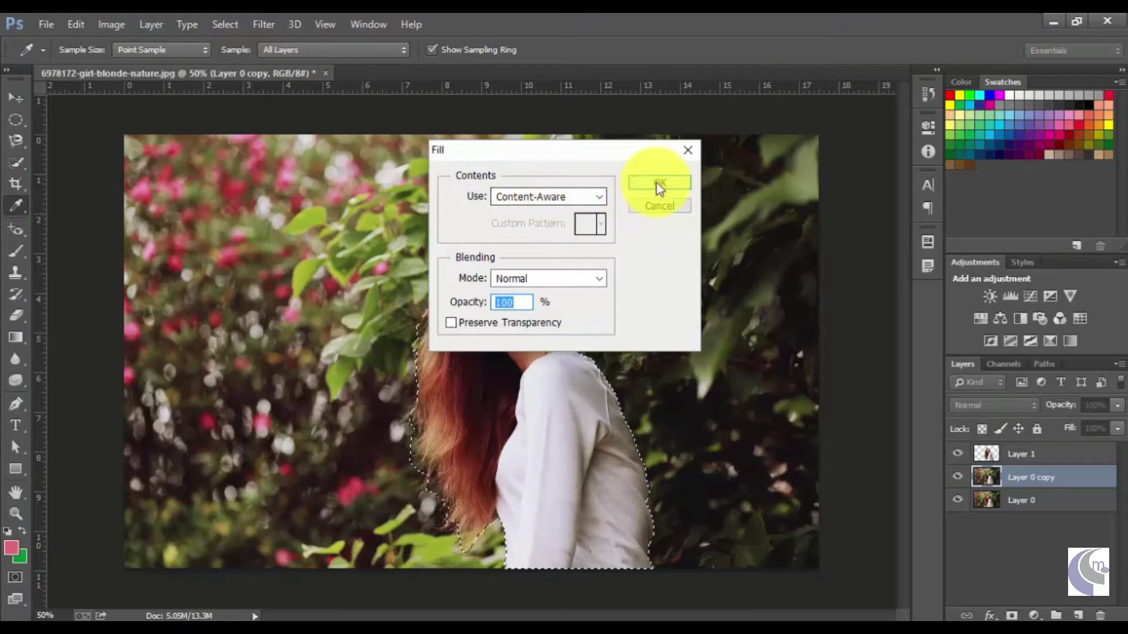
key("w")
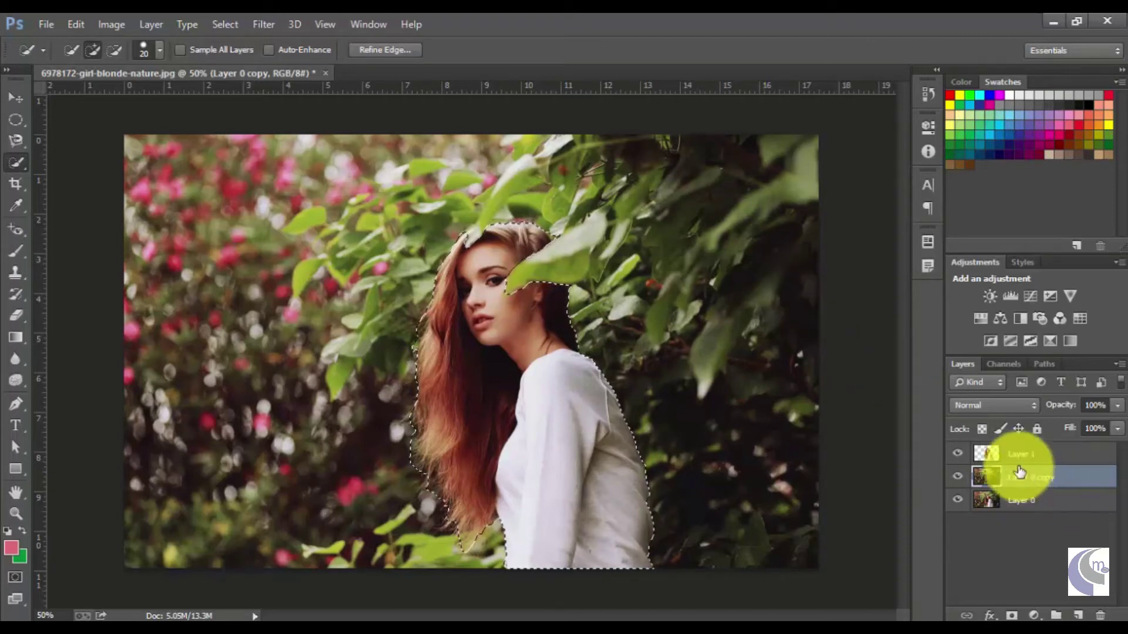
left_click(960, 455)
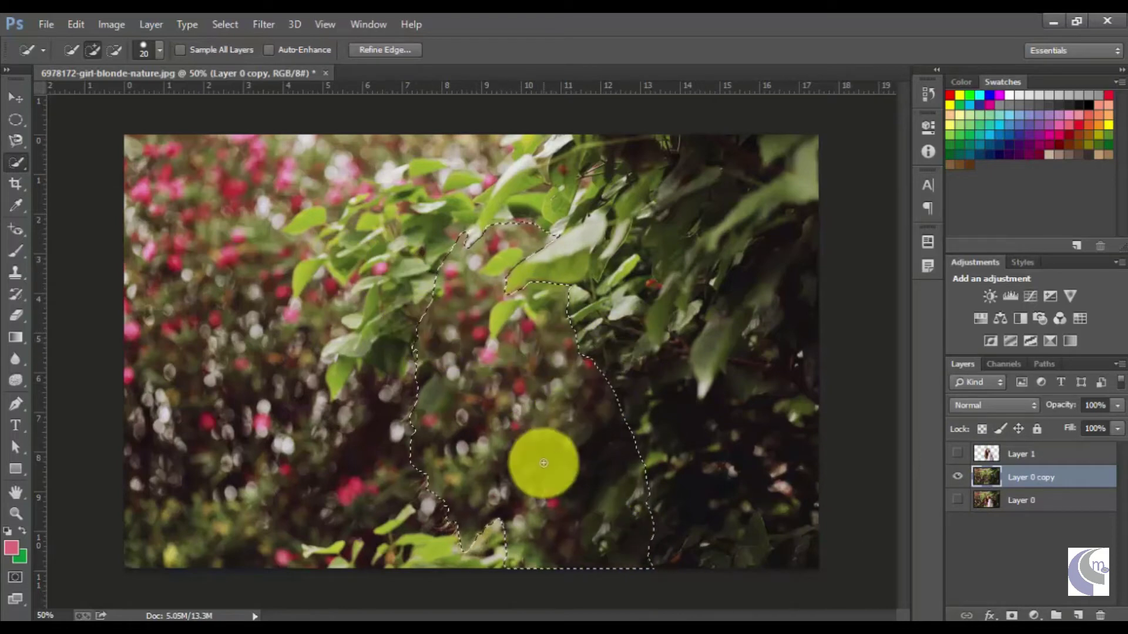
left_click_drag(498, 282, 647, 219)
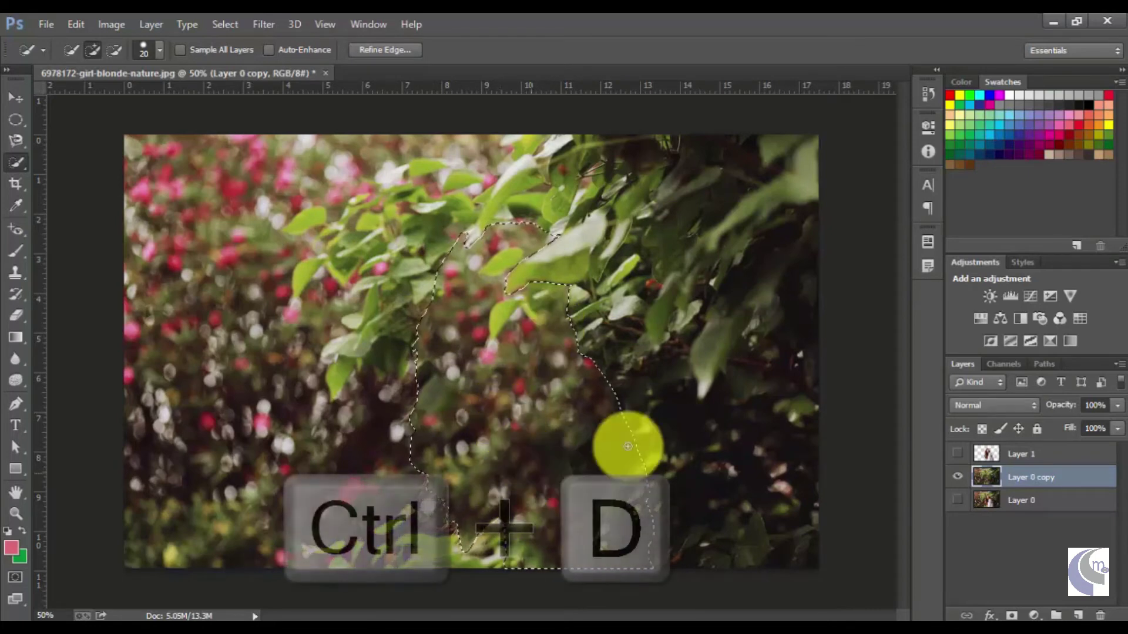
key("ctrl+d")
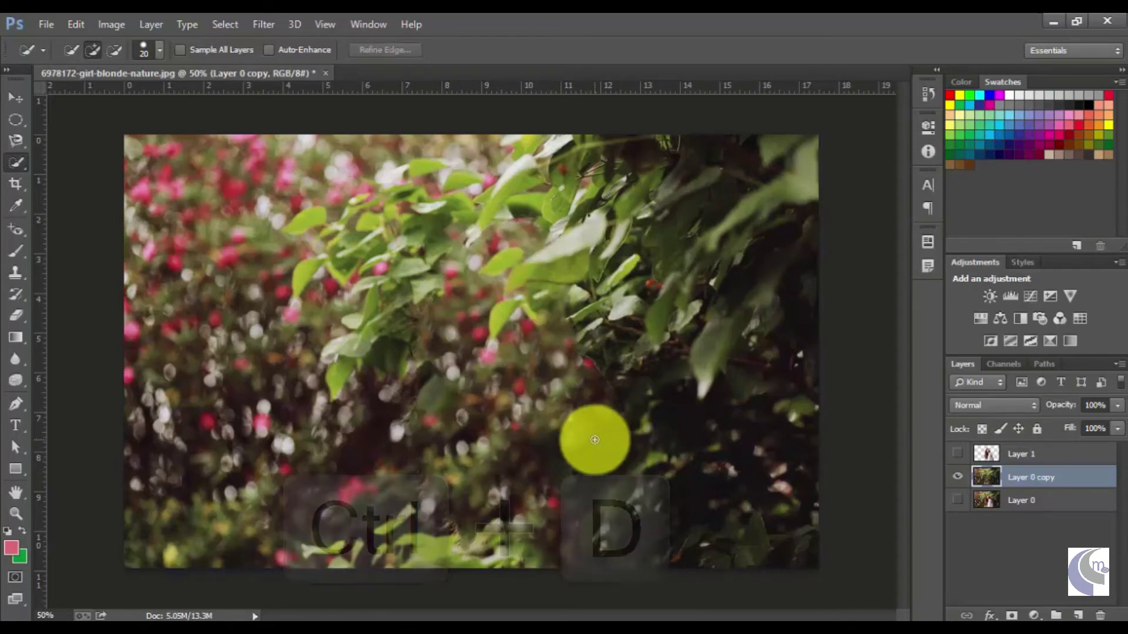
Add a Hue/Saturation layer at Hue +54, Saturation +54, previewing it with the girl layer toggled
left_click(979, 318)
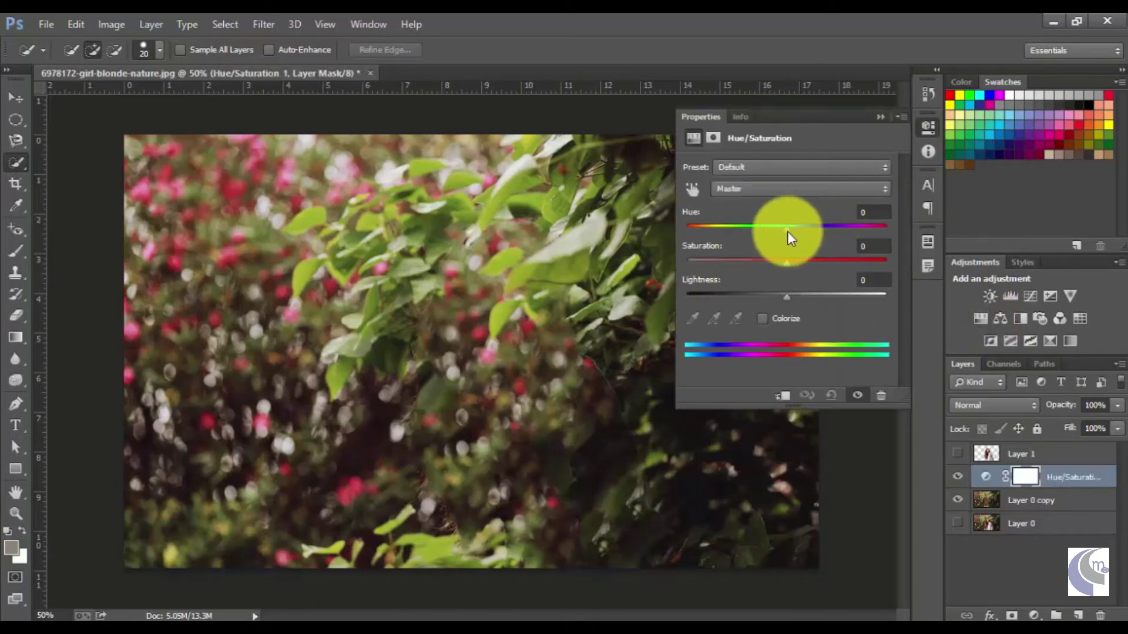
left_click_drag(787, 230, 845, 266)
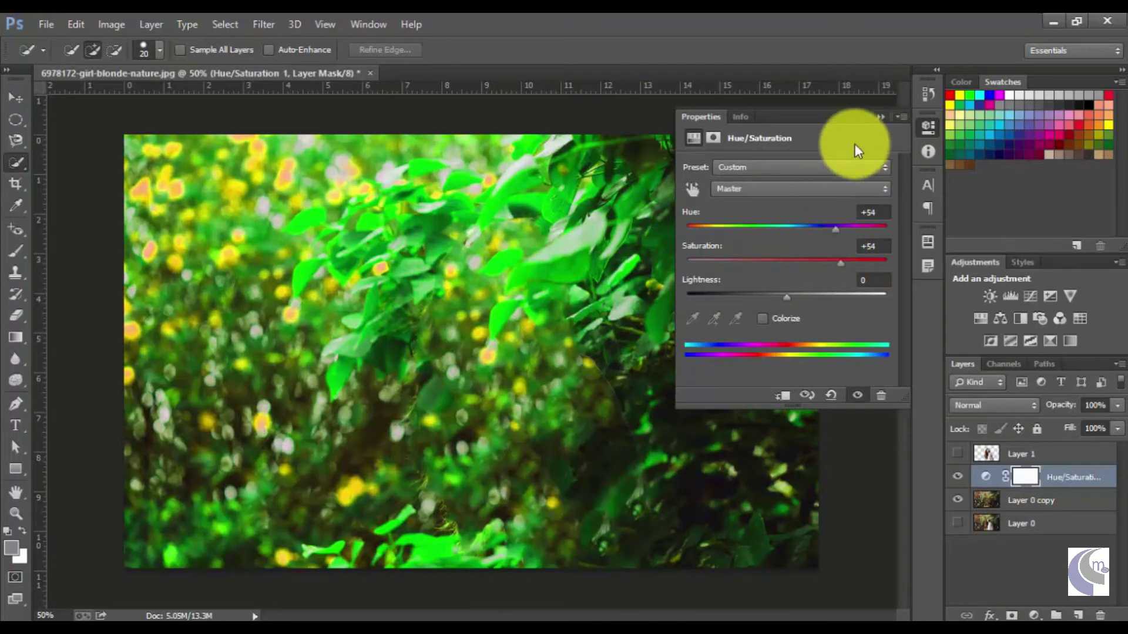
left_click(880, 117)
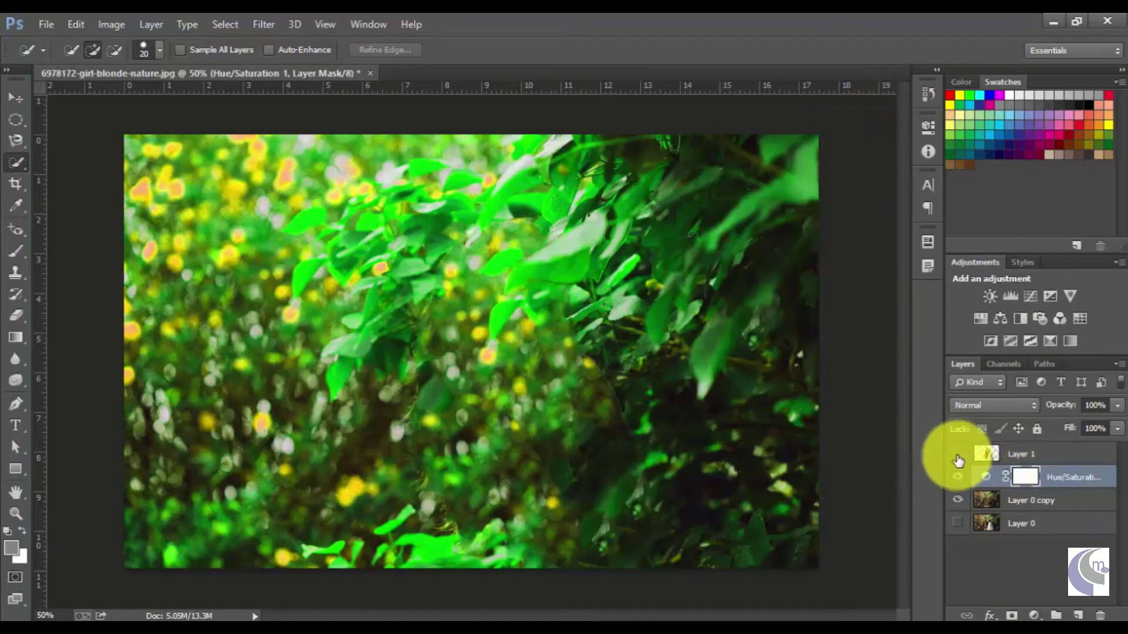
left_click(957, 454)
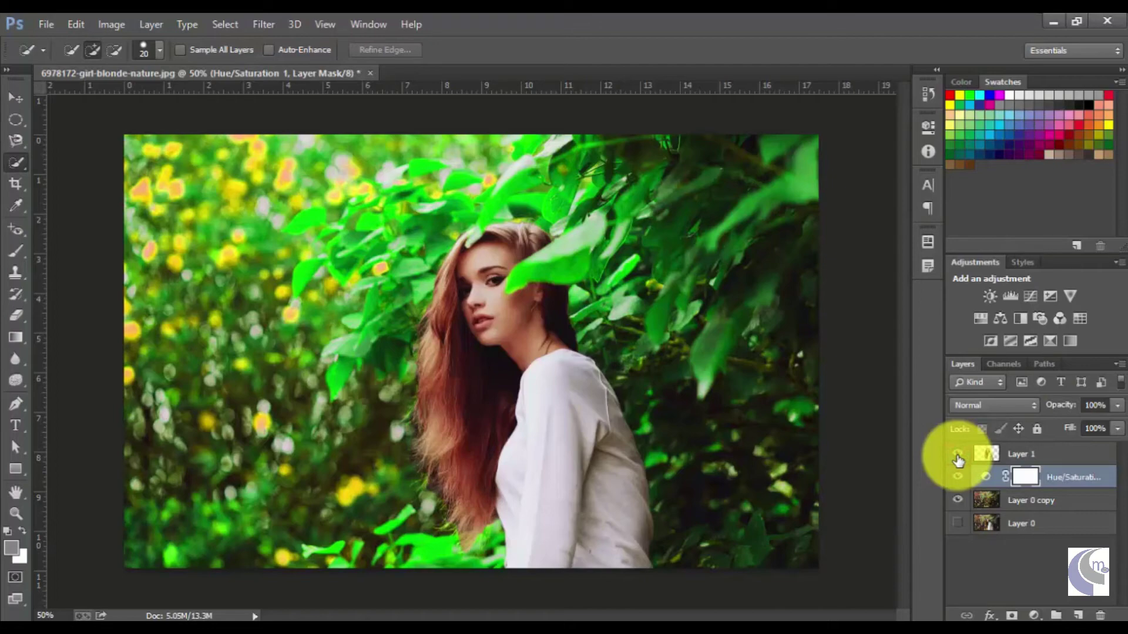
left_click(956, 456)
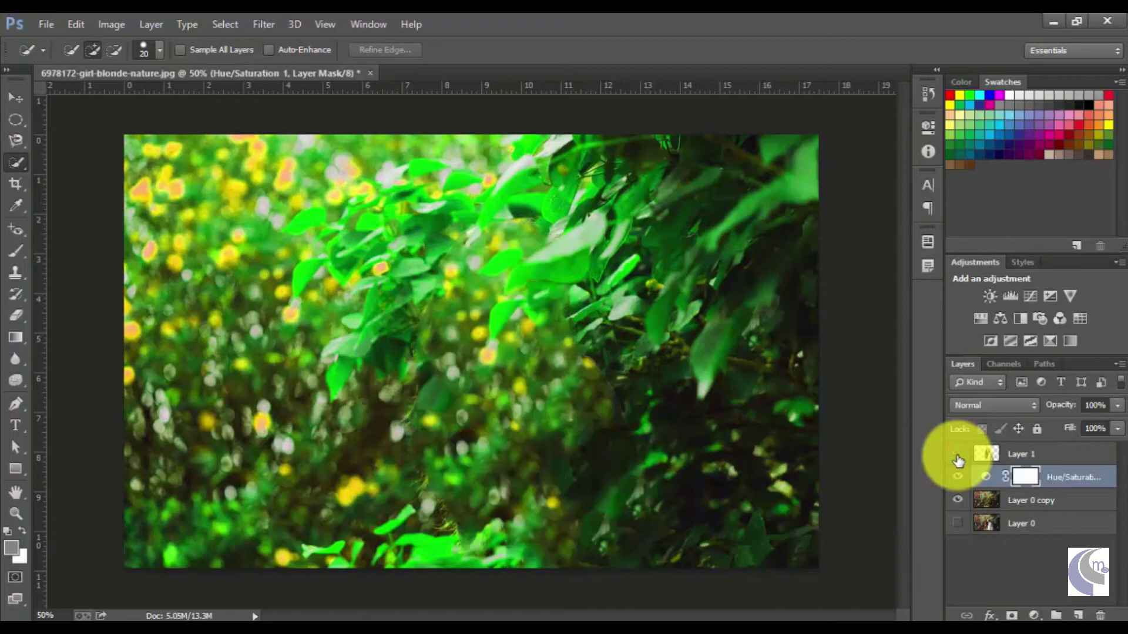
Apply a 15 px Iris Blur from Filter > Blur to Layer 0 copy
left_click(1035, 508)
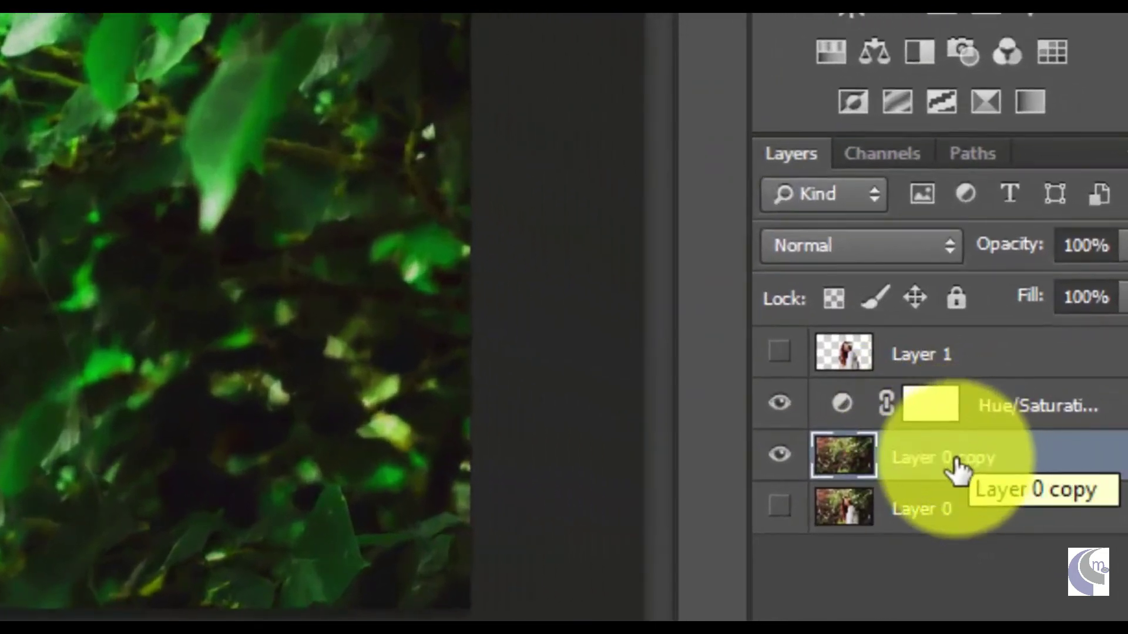
left_click(956, 465)
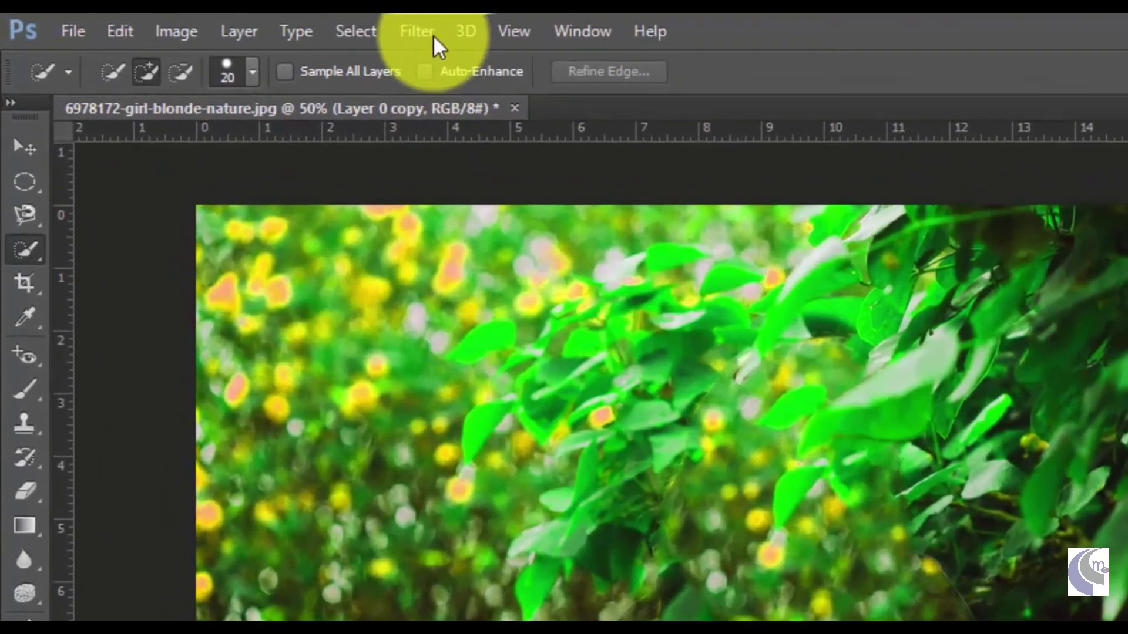
left_click(272, 23)
mouse_move(482, 326)
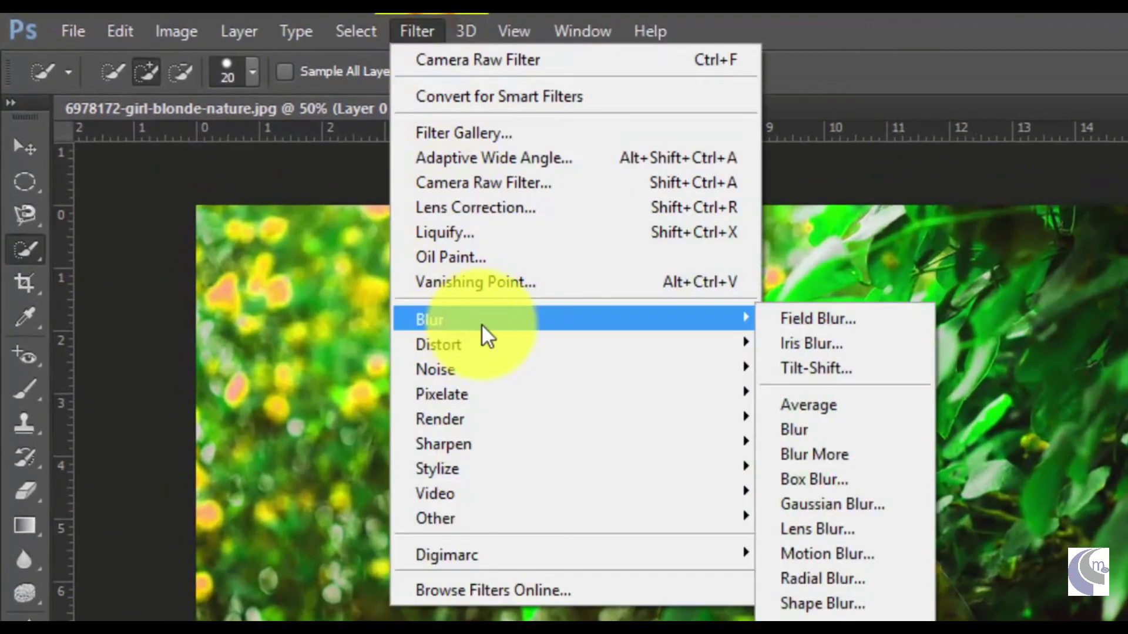
left_click(818, 343)
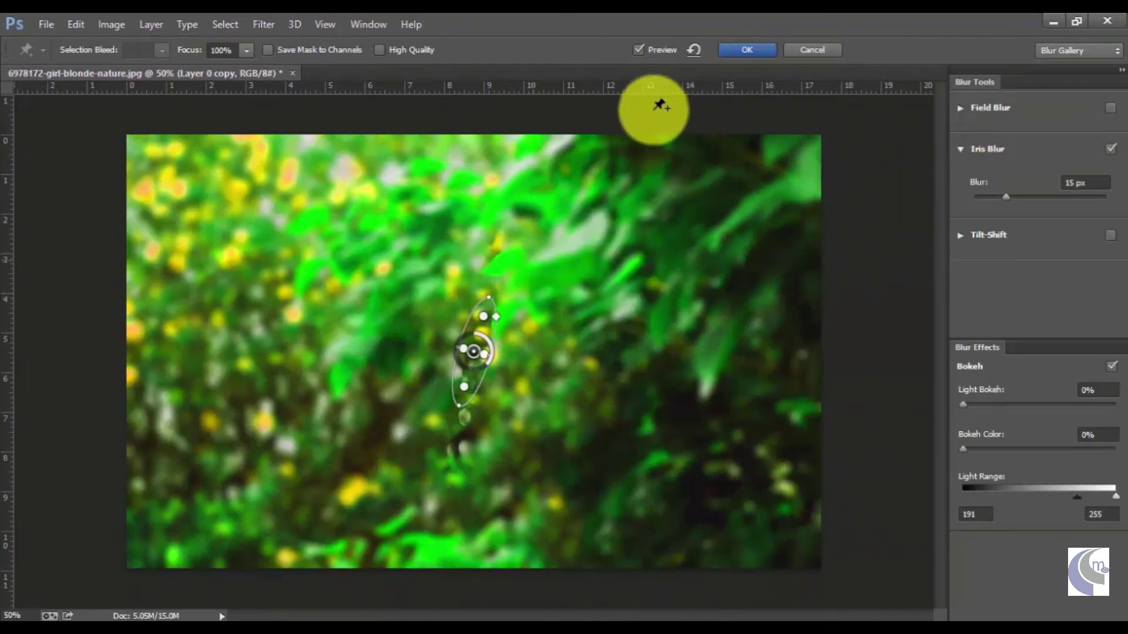
left_click(751, 49)
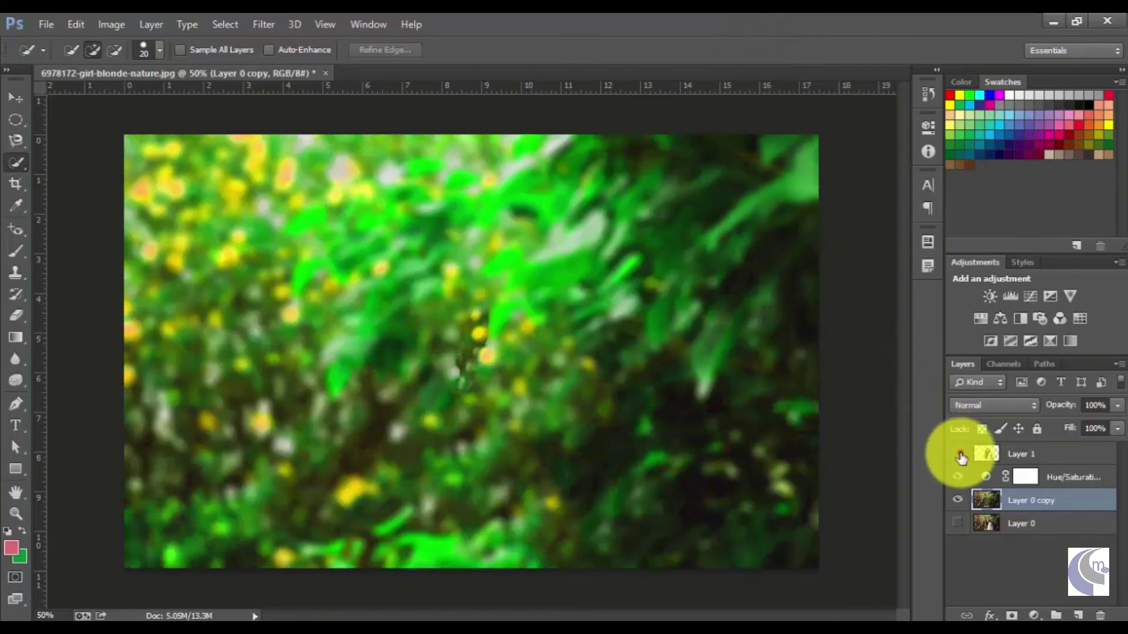
Show Layer 1 and group it with the Hue/Saturation layer and Layer 0 copy into Group 1
left_click(959, 455)
left_click(958, 455)
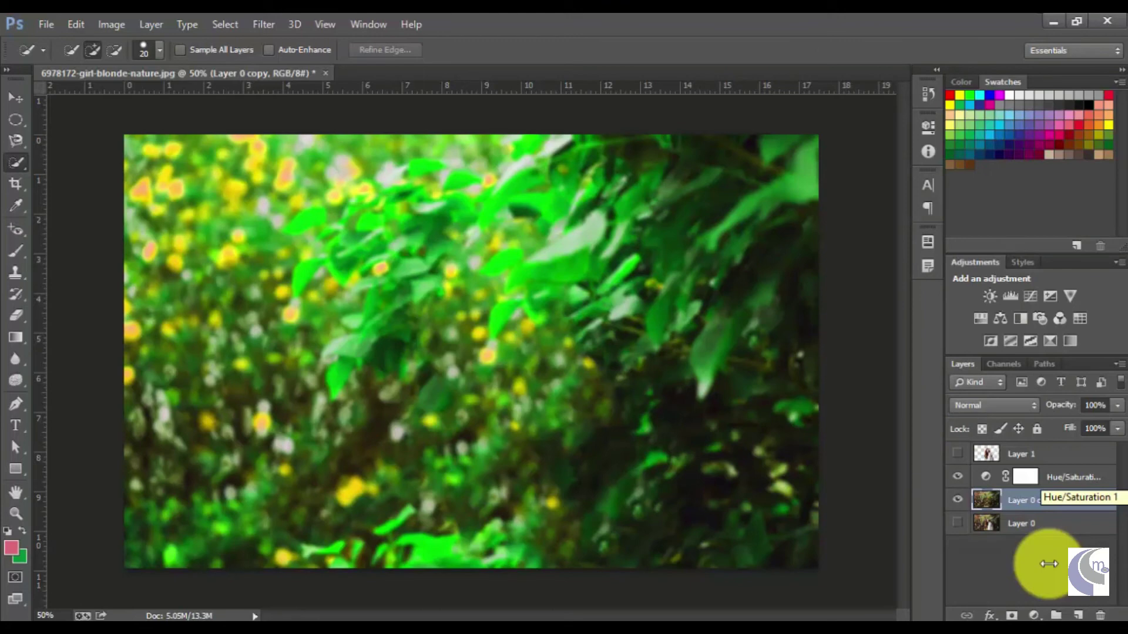
left_click(959, 454)
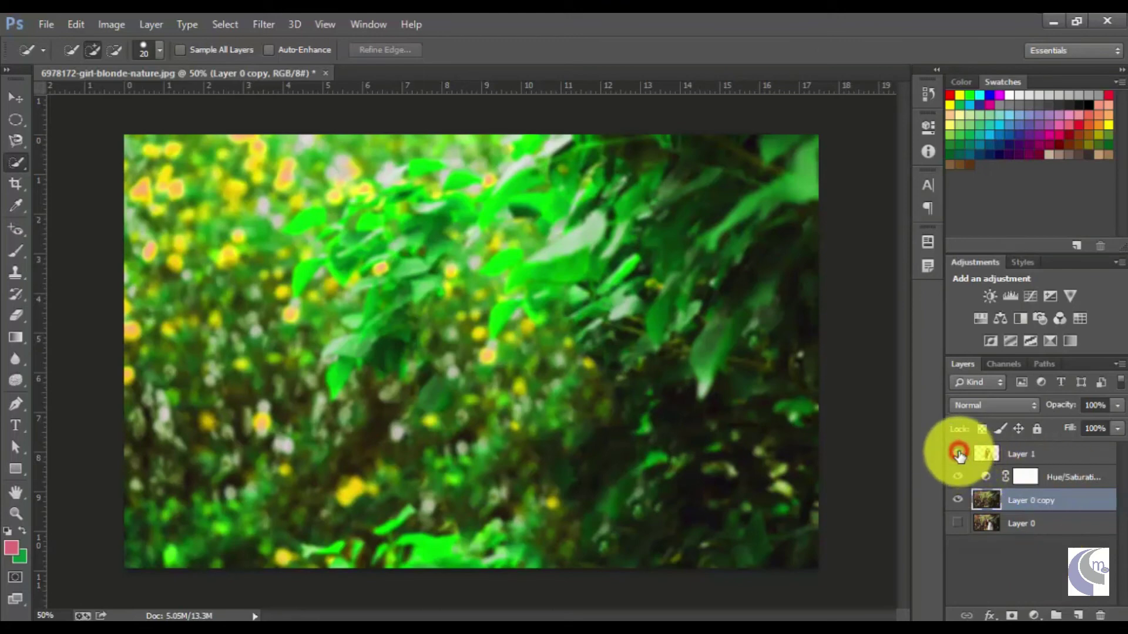
left_click(1043, 457)
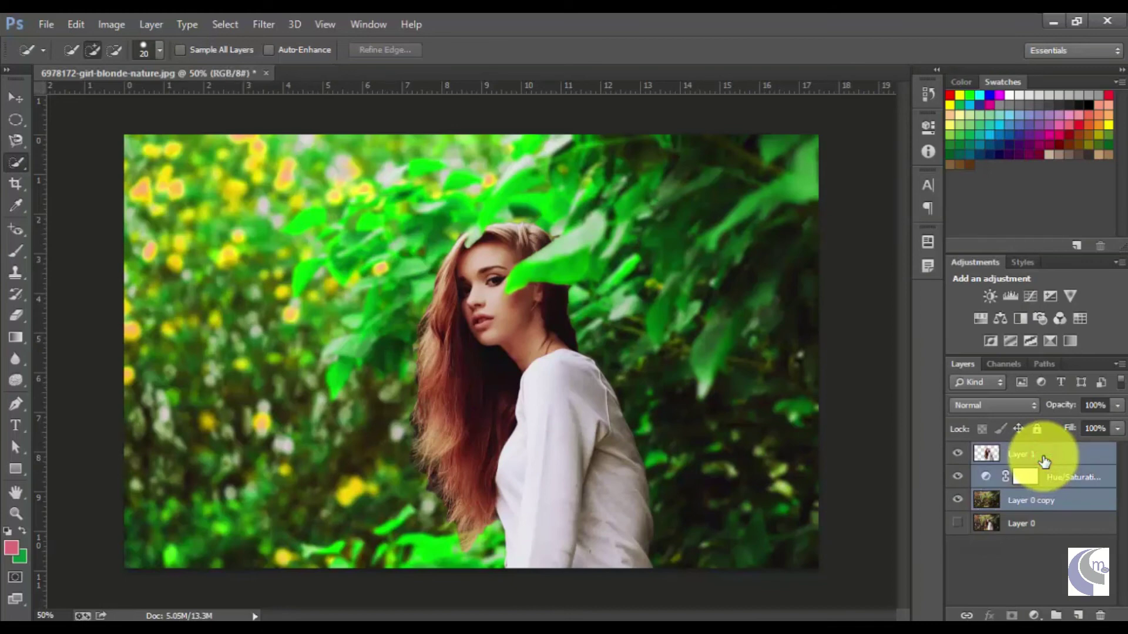
key("ctrl+g")
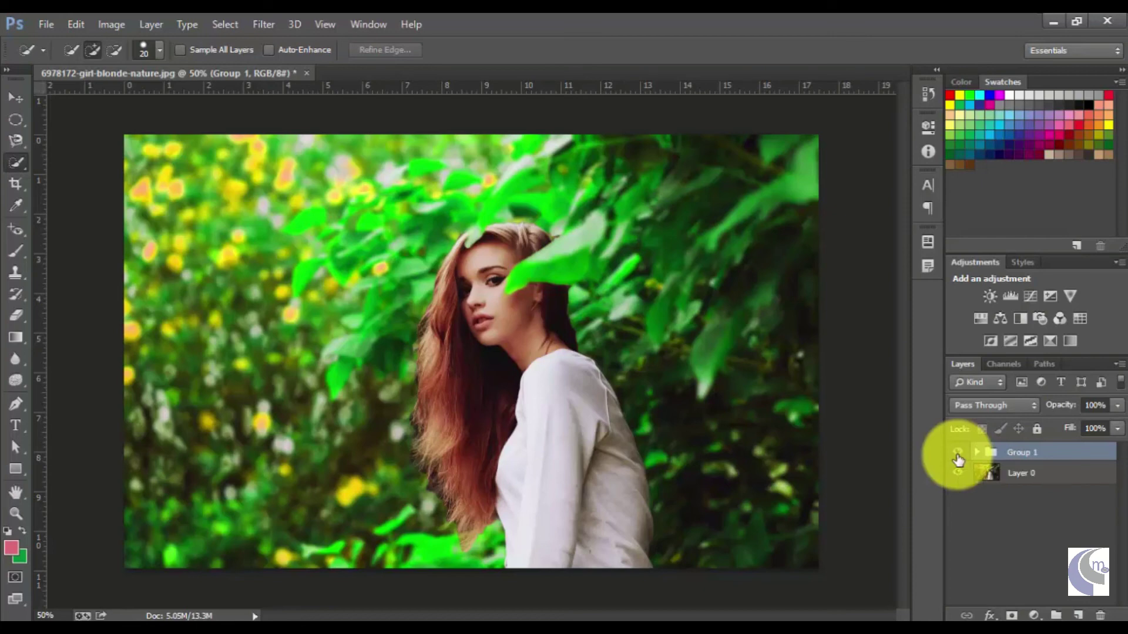
left_click(957, 453)
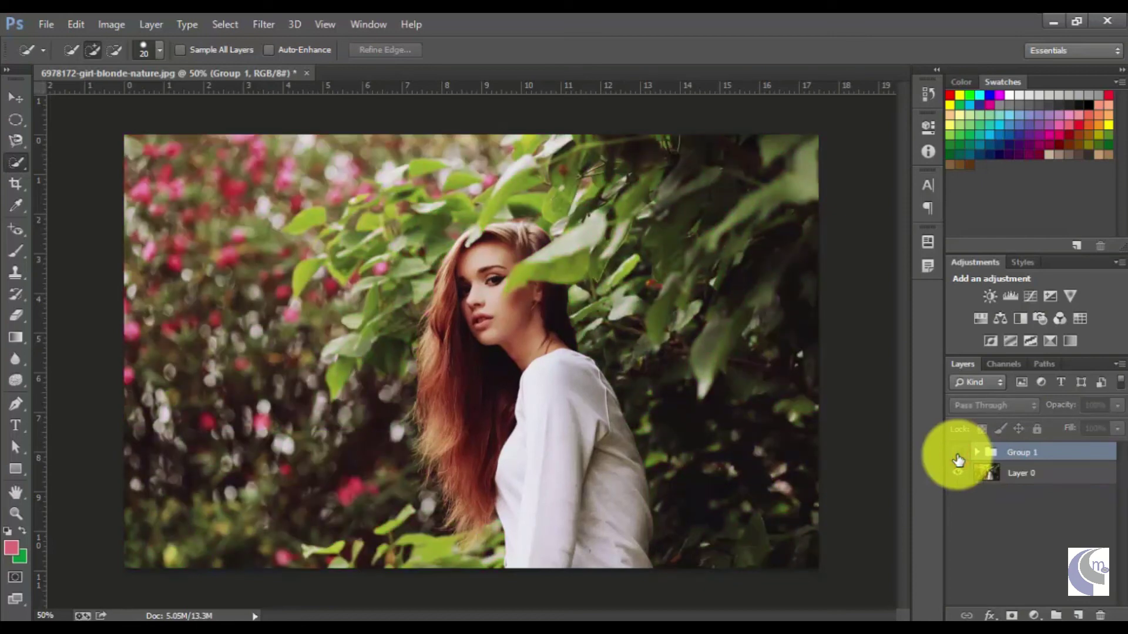
left_click(957, 457)
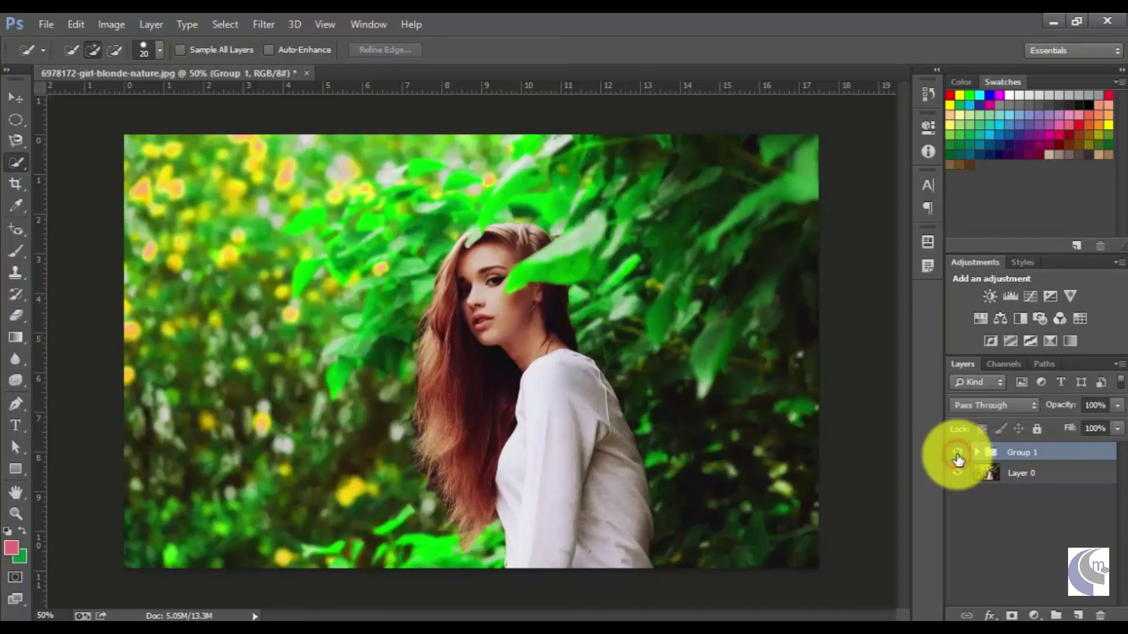